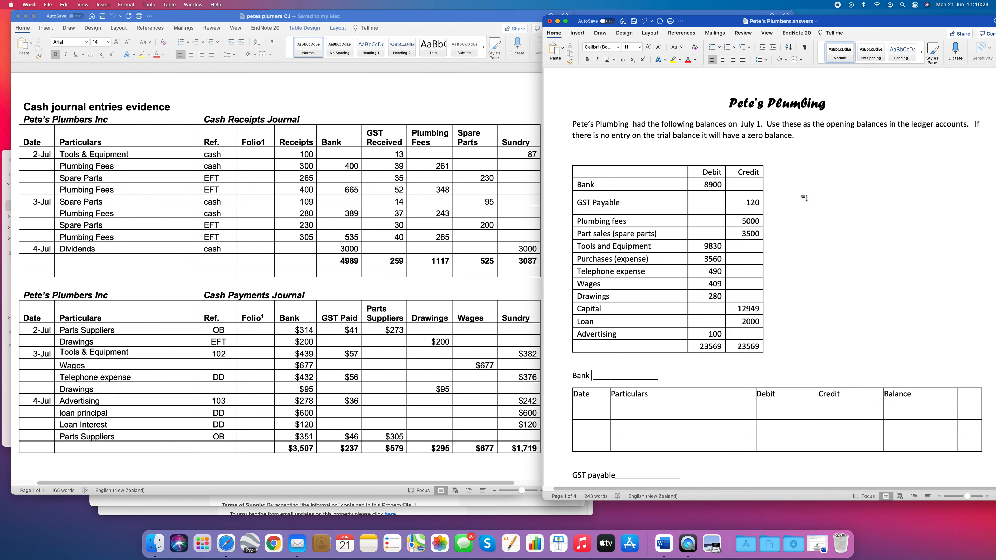
- Check the asset code range in the accounting equation document and number the Bank ledger account 101
click(593, 376)
click(688, 12)
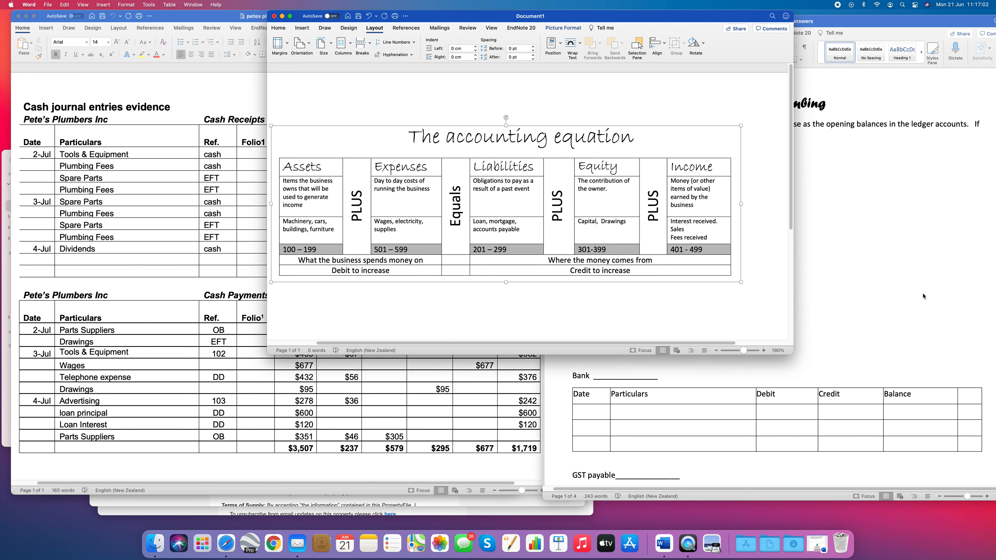
click(880, 297)
text(101)
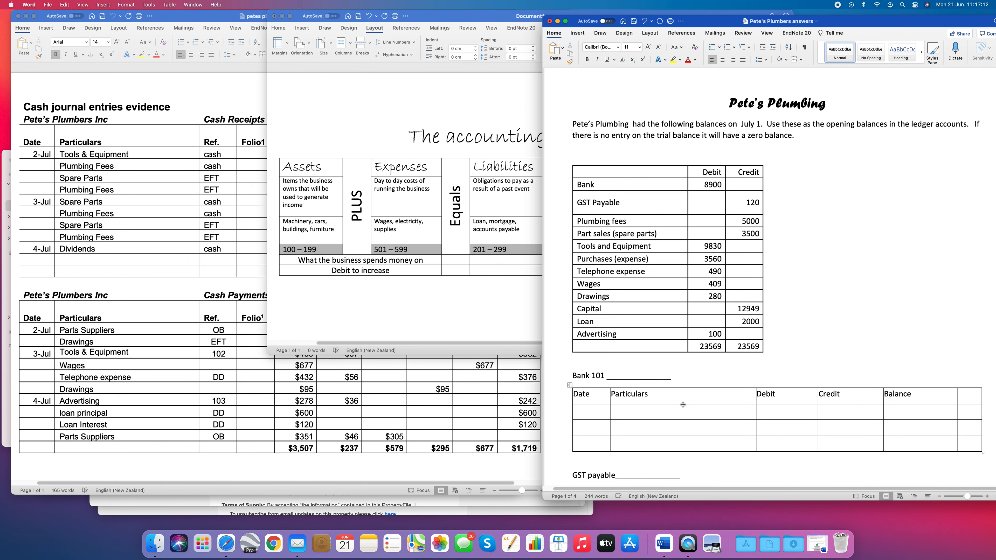
- Fill the first row of the Bank 101 ledger with the date July 1 and the particulars "Opening balance"
click(602, 412)
drag(741, 125, 764, 129)
click(578, 414)
text(July)
key(BackSpace)
key(BackSpace)
key(BackSpace)
text(uly 1Openin)
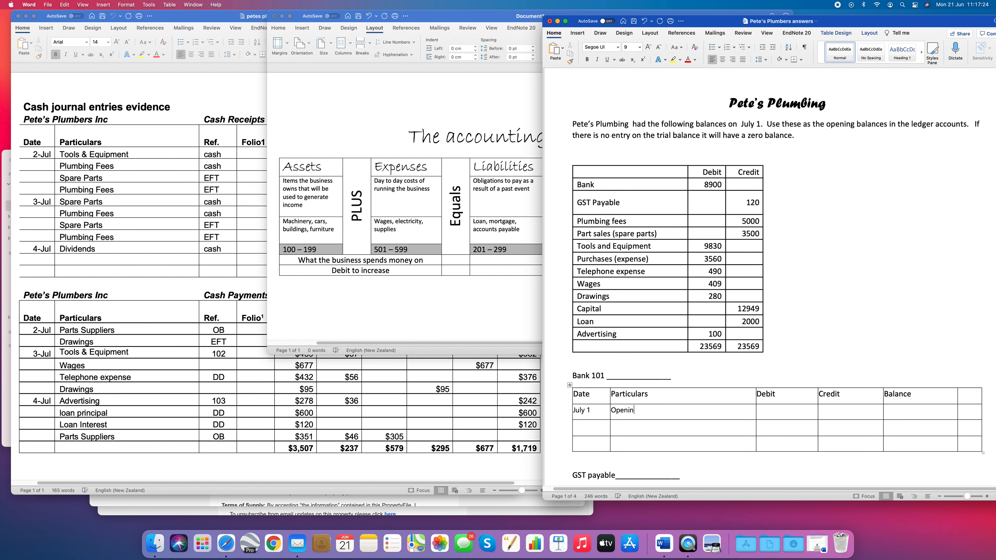
text(g balance)
- Enter the Bank account's opening balance as 8900, right-aligned, and mark it DR
key(Tab)
key(super+r)
text(8900)
key(Tab)
click(974, 415)
text(DR)
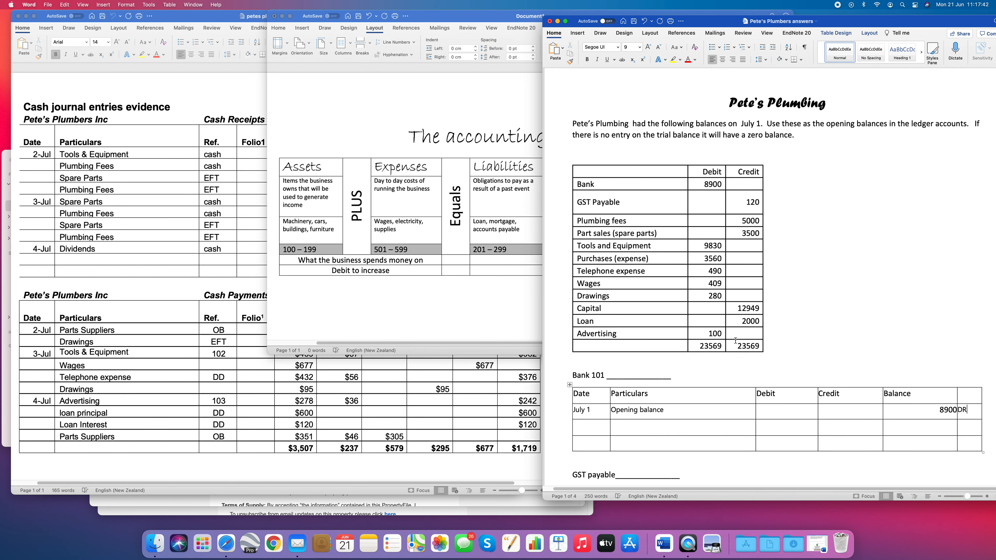
- Replace the blank line after the GST payable heading with the account number 201
scroll(735, 340, down, 2)
scroll(736, 340, down, 1)
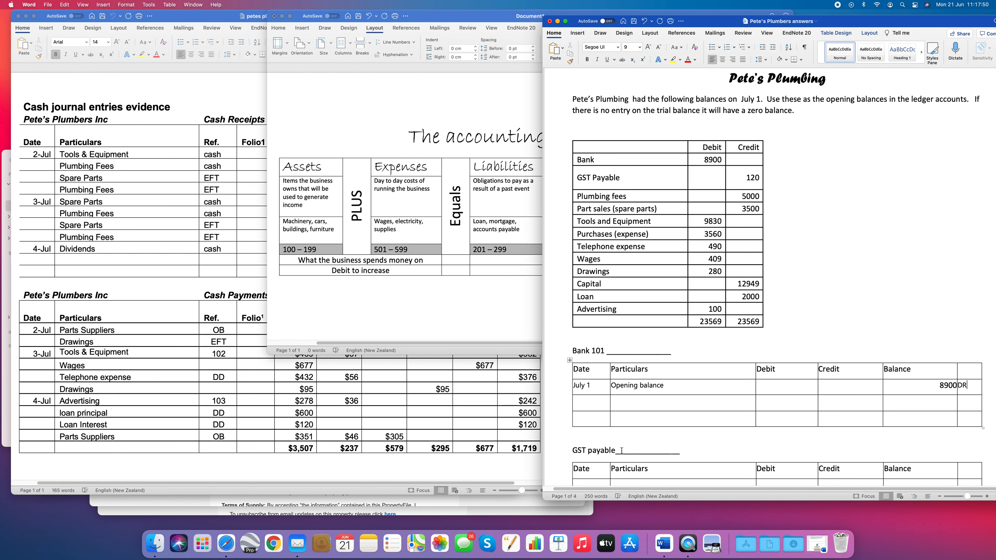
drag(620, 451, 683, 454)
text(201)
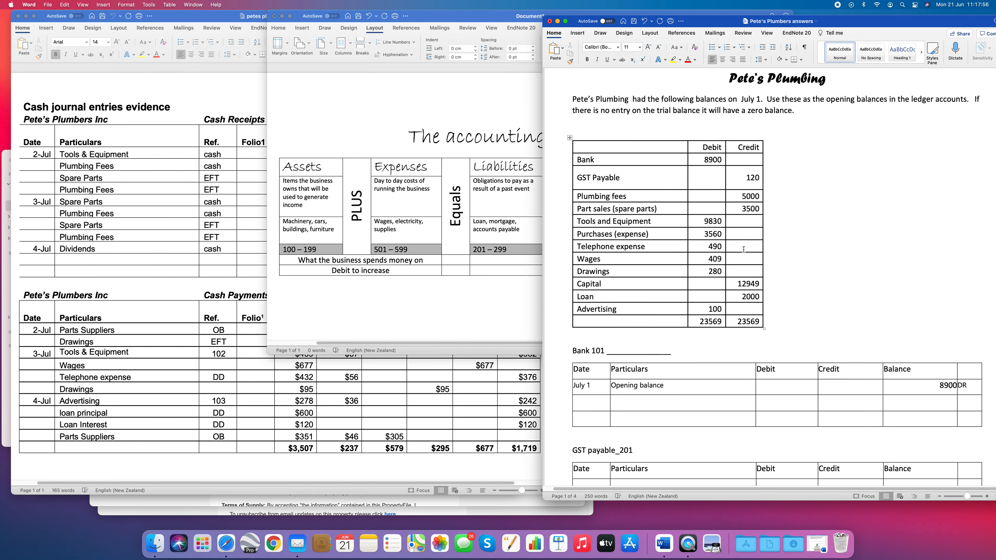
- Fill the first row of the GST payable ledger with the date July1 and the particulars "Opening balance"
scroll(752, 189, down, 3)
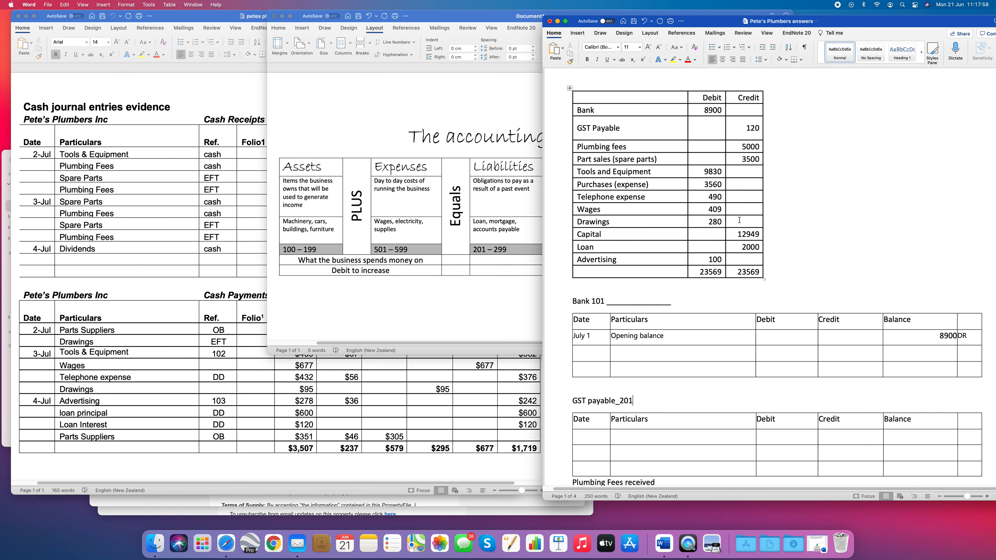
click(600, 440)
text(1 Ju)
key(BackSpace)
key(BackSpace)
key(BackSpace)
key(BackSpace)
text(1)
key(Left)
text(July)
key(Tab)
text(o)
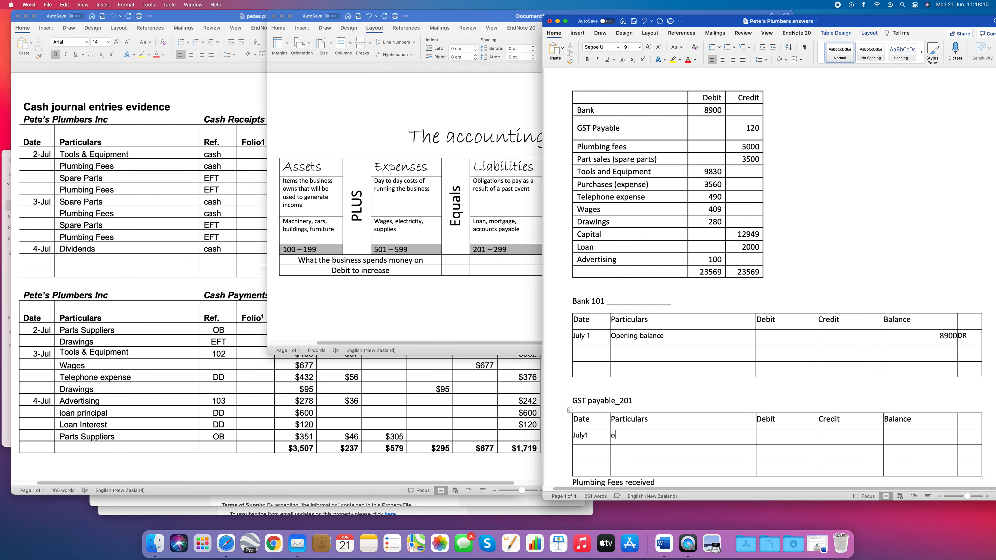
text(pening balance)
- Enter the GST payable opening balance as 120 and mark it CR
key(Tab)
key(Tab)
key(Tab)
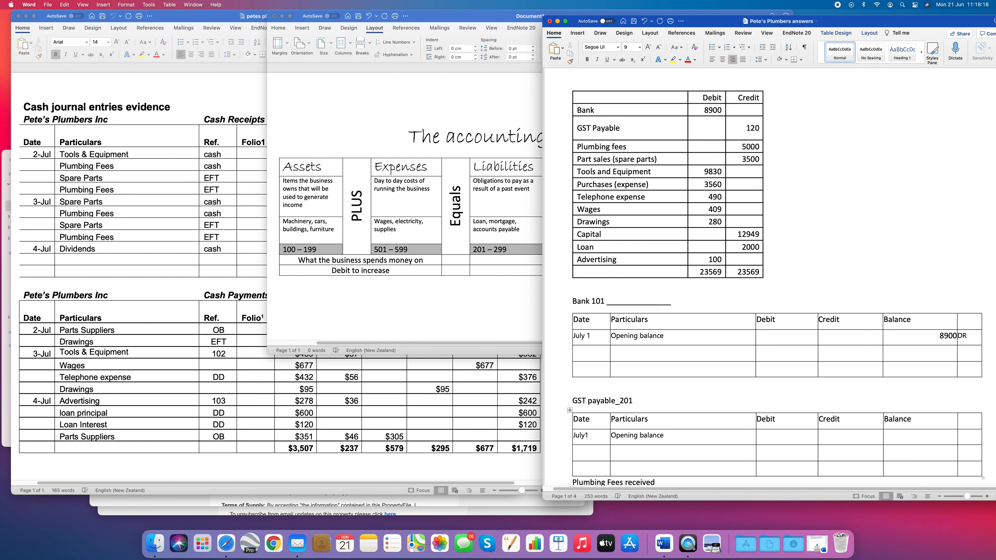
text(120)
key(Tab)
text(CR)
- Consult the cash journals and the income code range in the accounting equation, and number the Plumbing Fees received account 401
scroll(819, 365, down, 5)
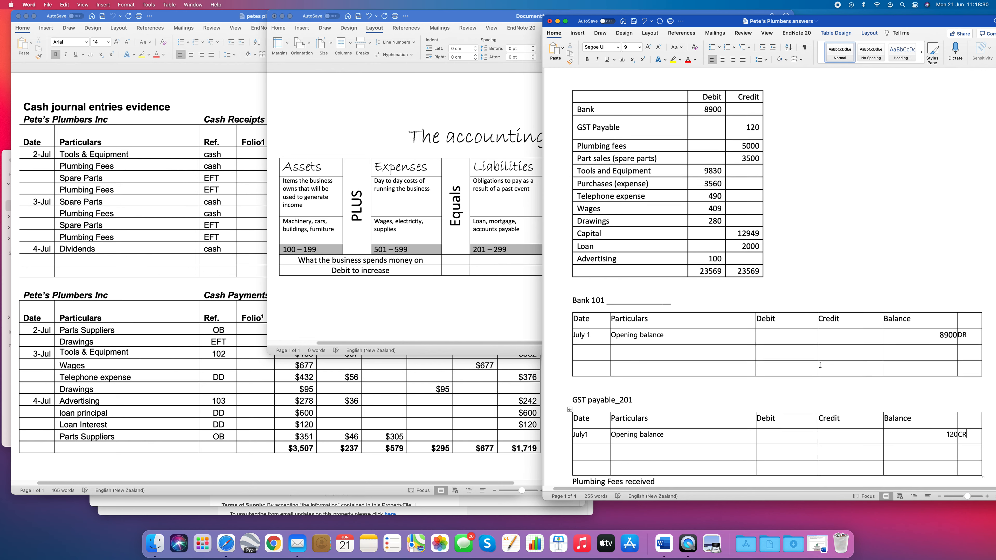
scroll(820, 365, down, 3)
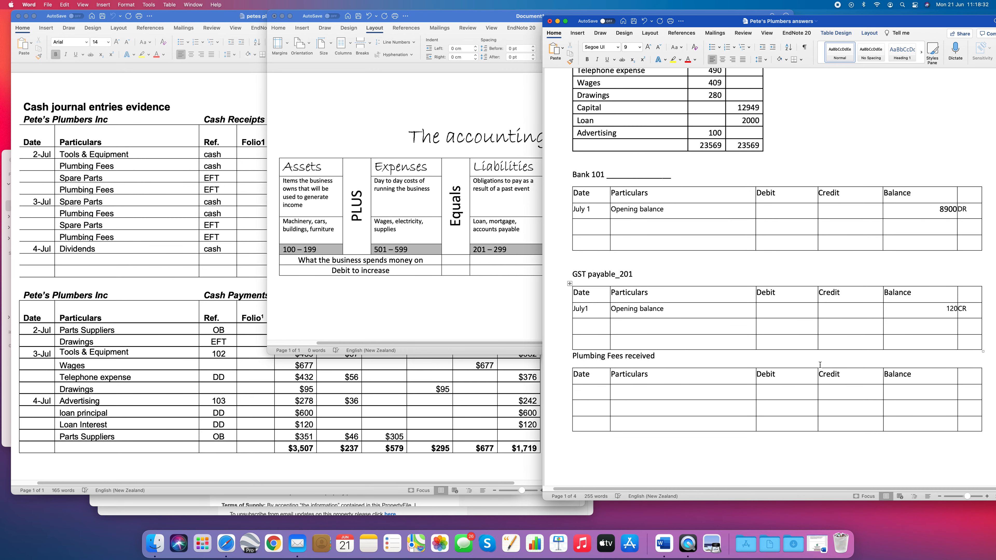
click(664, 338)
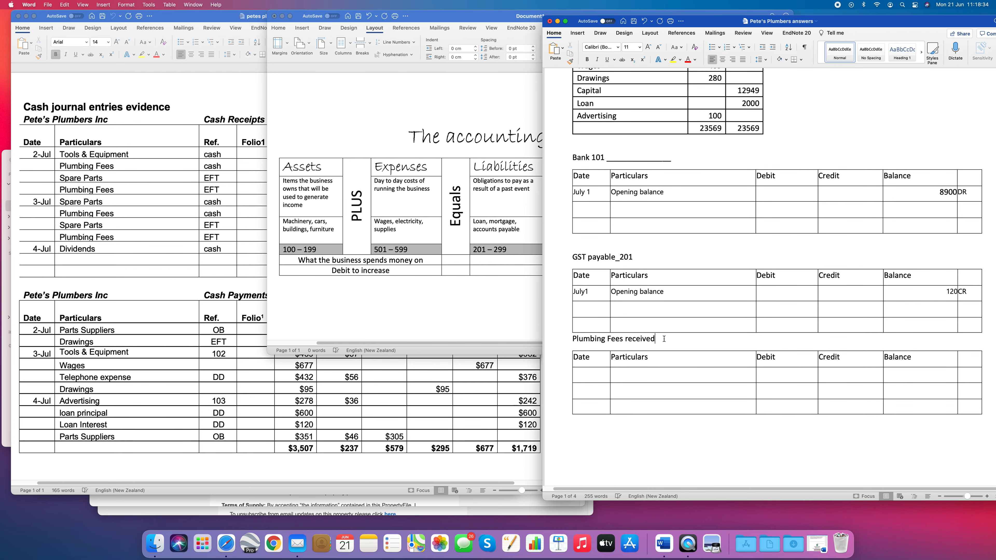
click(436, 390)
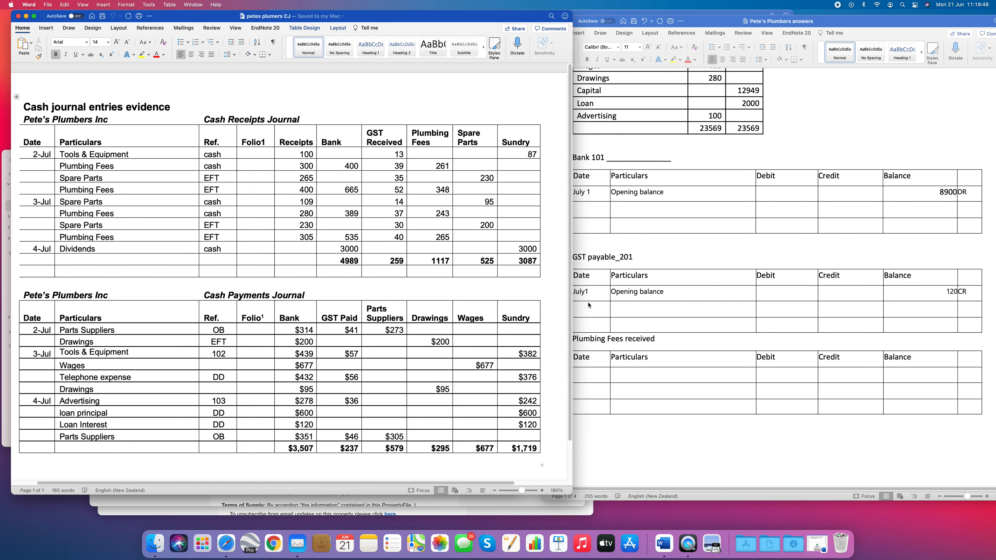
click(695, 342)
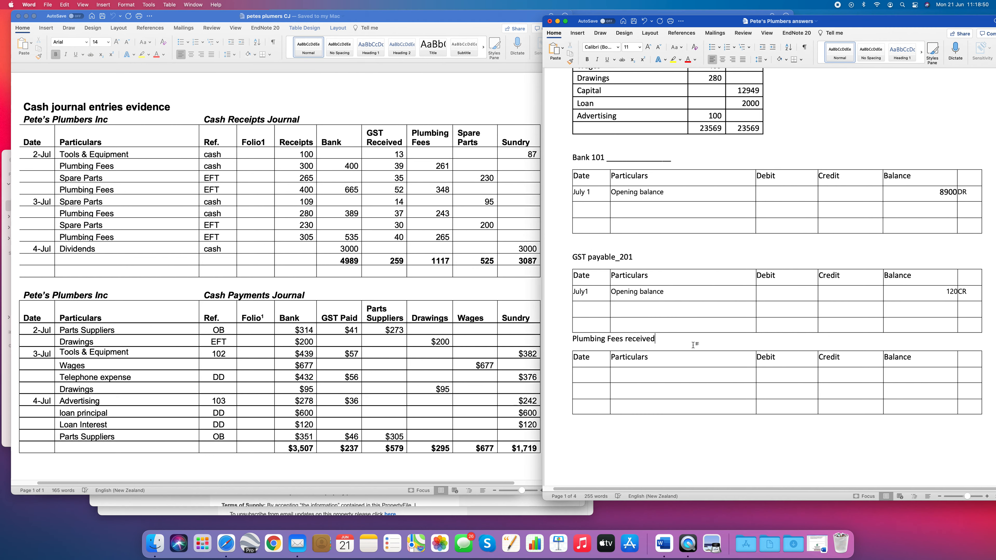
click(621, 13)
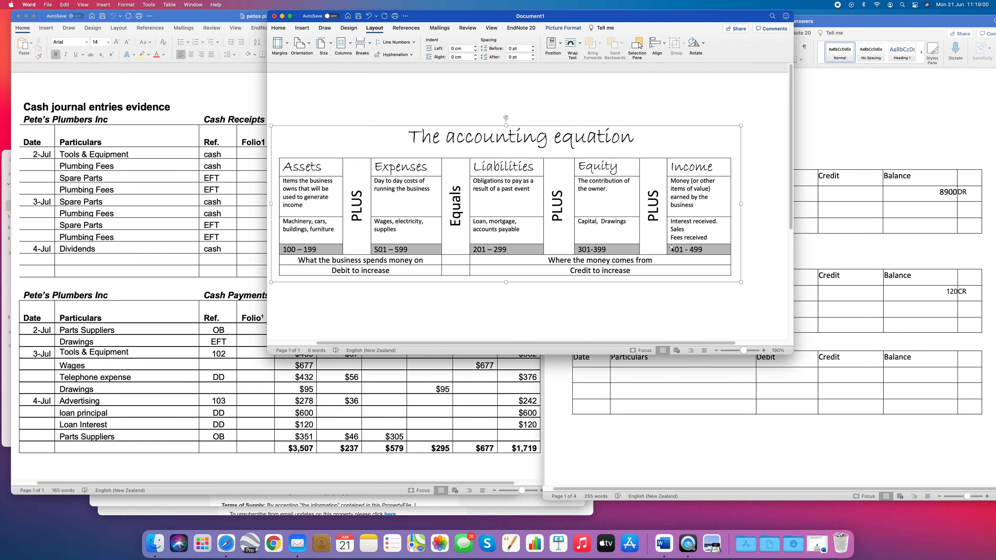
click(825, 266)
text(401)
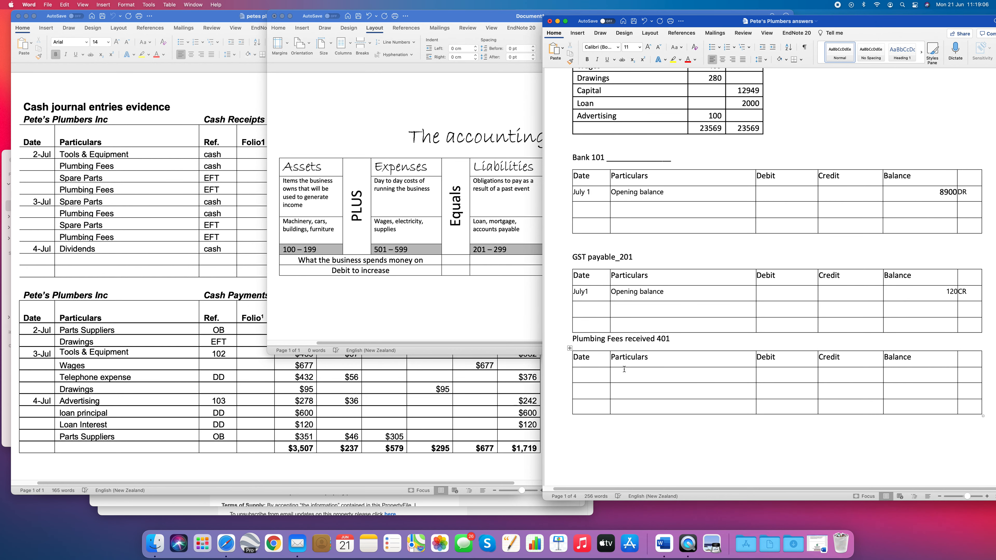
- Fill the first row of the Plumbing Fees received ledger with July 1 and "Opening Balance"
click(597, 379)
text(July 1)
key(Tab)
text(Opening Balance)
- Look up plumbing fees in the trial balance and enter the account's opening balance as 5000 CR, right-aligning the amount
key(Tab)
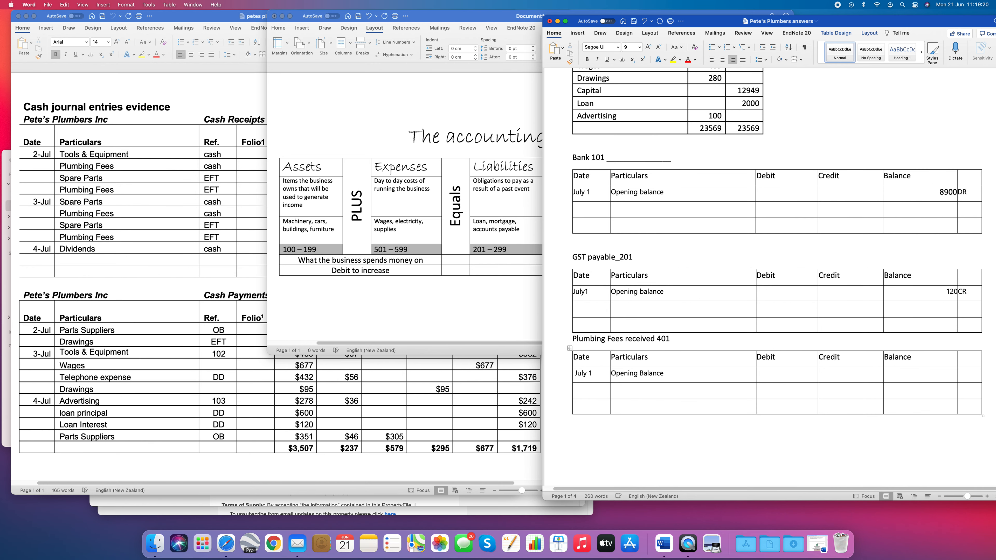
scroll(620, 295, up, 5)
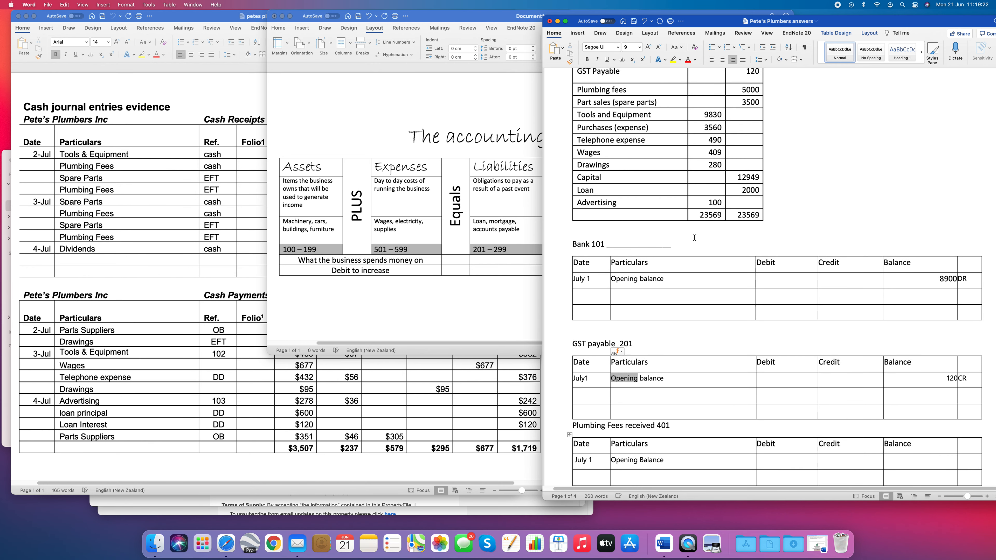
scroll(694, 238, up, 1)
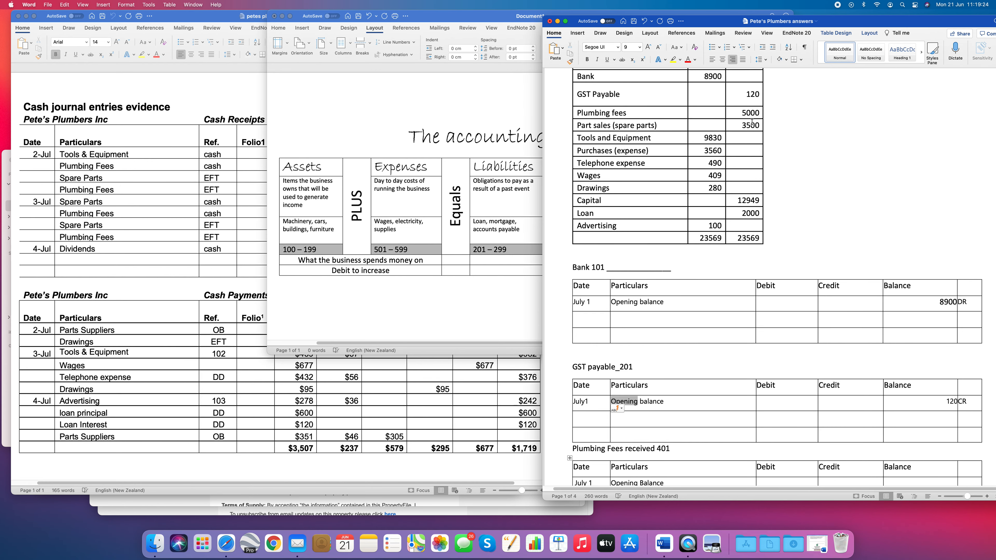
scroll(872, 137, down, 7)
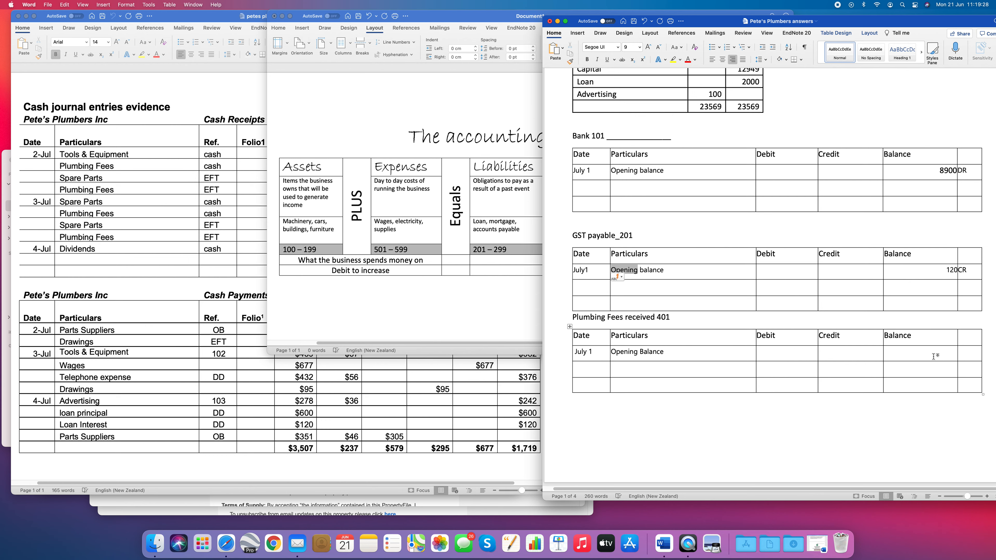
click(921, 354)
text(5000)
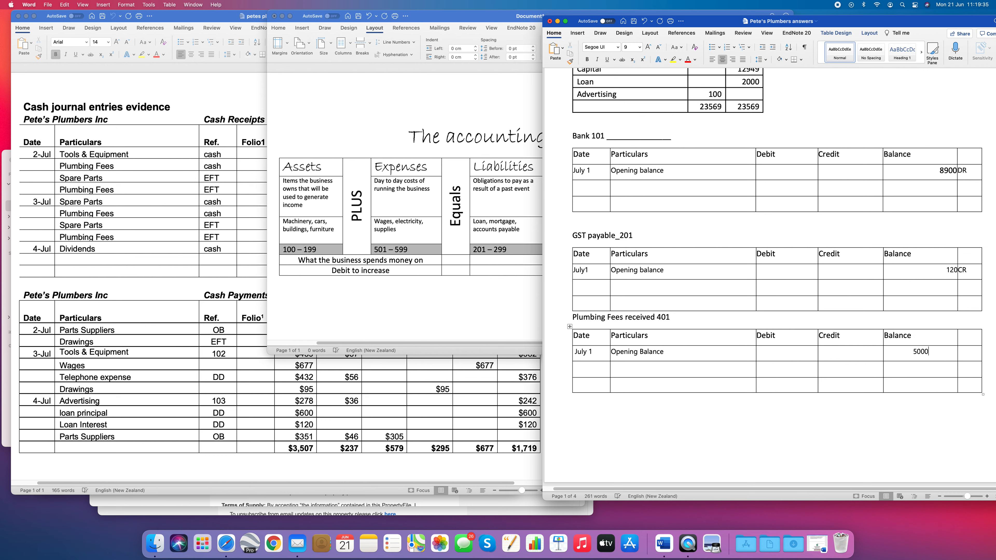
key(Tab)
text(CR)
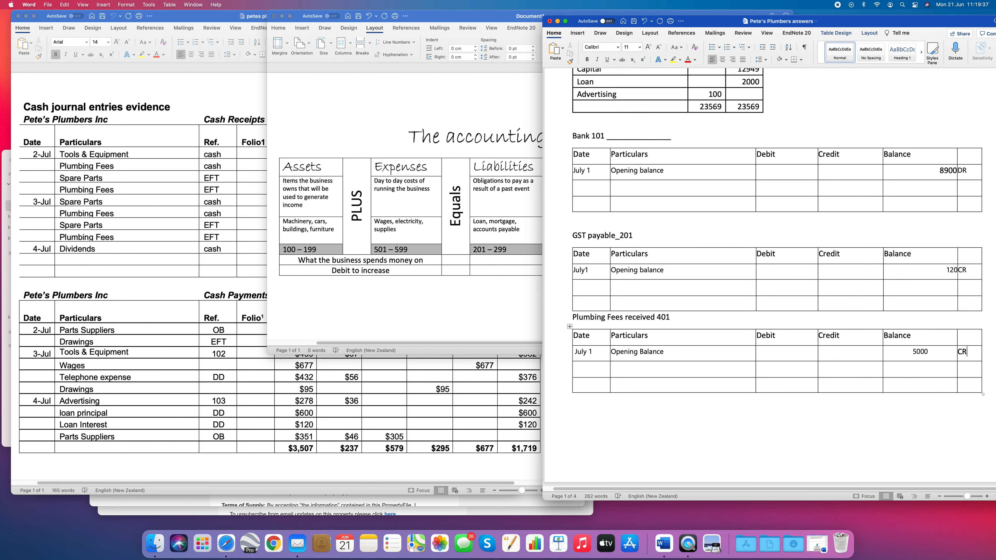
click(908, 350)
- Change the opening balance date in the Part sales 402 ledger to July 1
scroll(615, 272, down, 5)
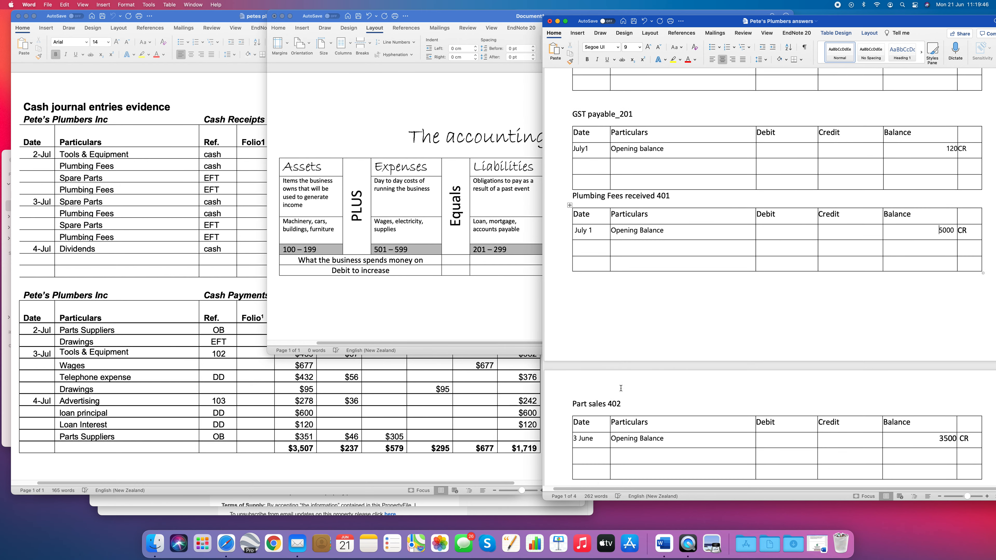
click(624, 405)
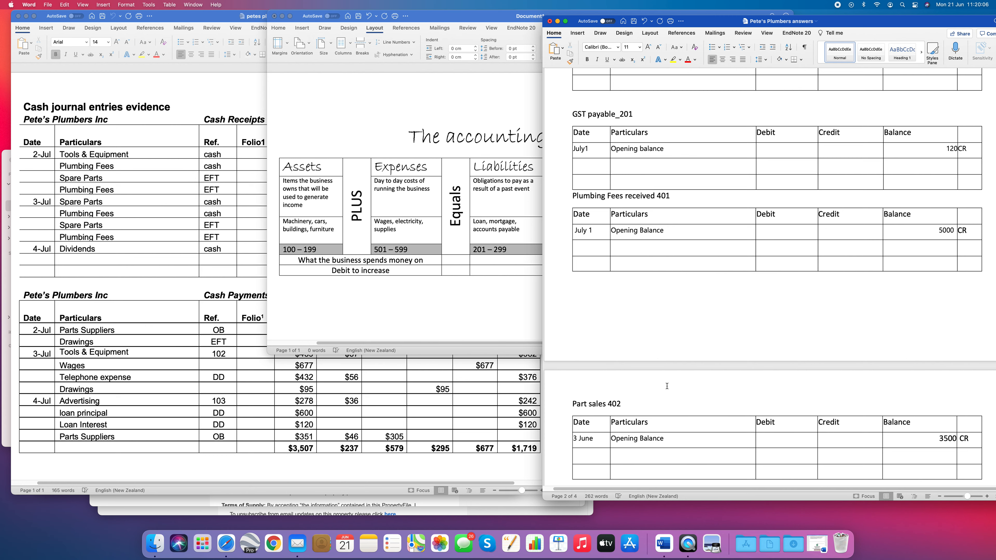
drag(600, 442, 570, 442)
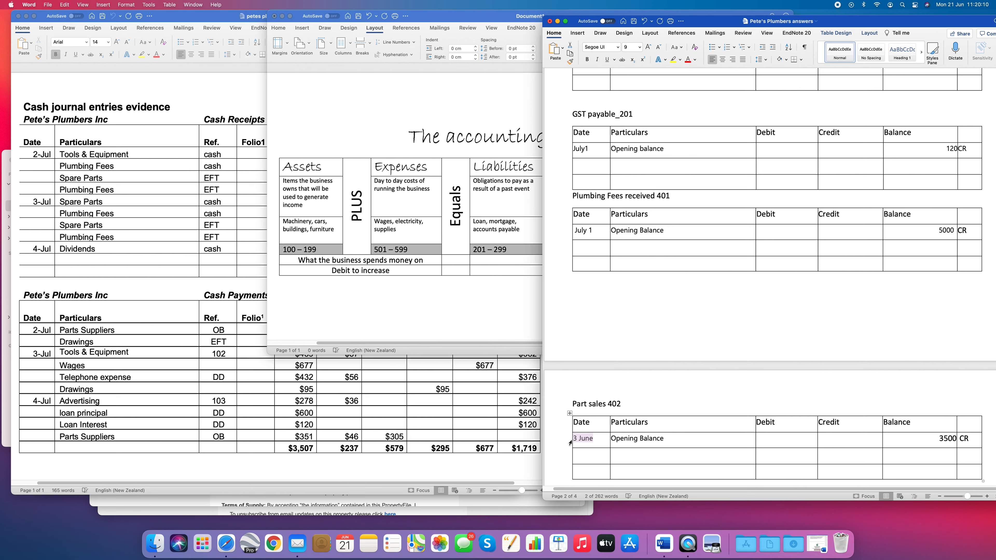
text(July 1)
- Compare the Part sales 402 opening balance with the part sales figure in the trial balance
key(Tab)
key(Tab)
key(Tab)
key(Tab)
scroll(815, 302, up, 1)
scroll(814, 302, up, 7)
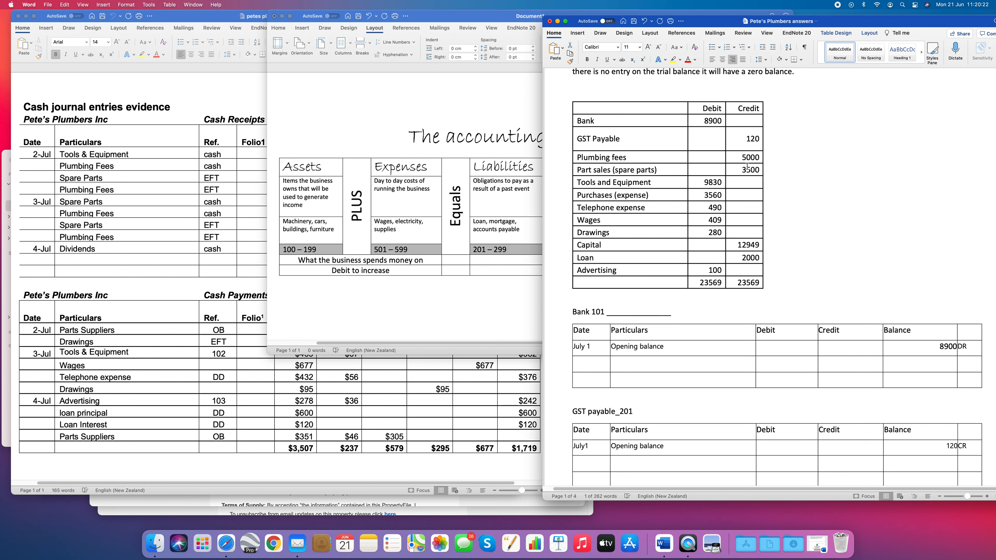
scroll(888, 304, down, 2)
scroll(888, 304, down, 7)
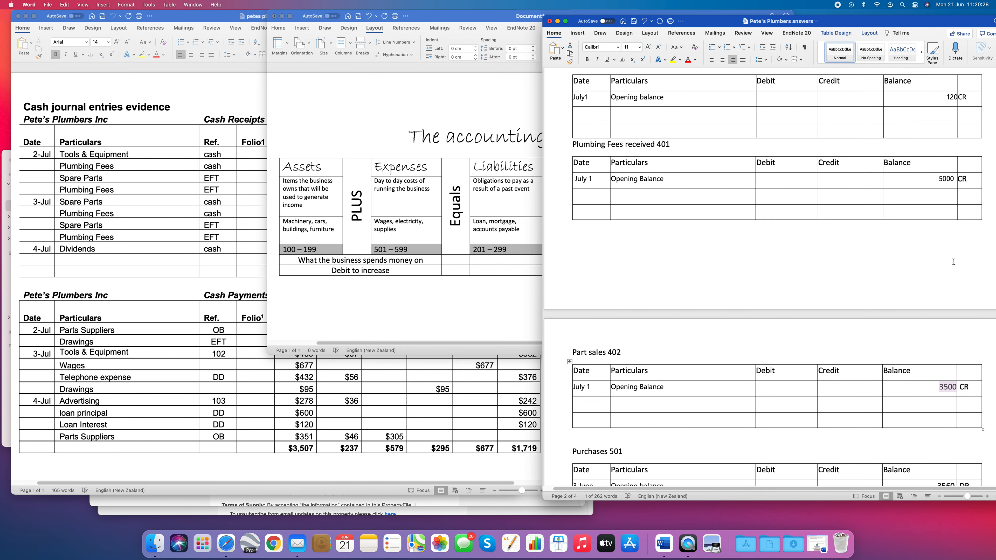
- Review the account numbers and opening balances in the remaining ledger accounts, down to Loan interest 509
scroll(916, 237, up, 1)
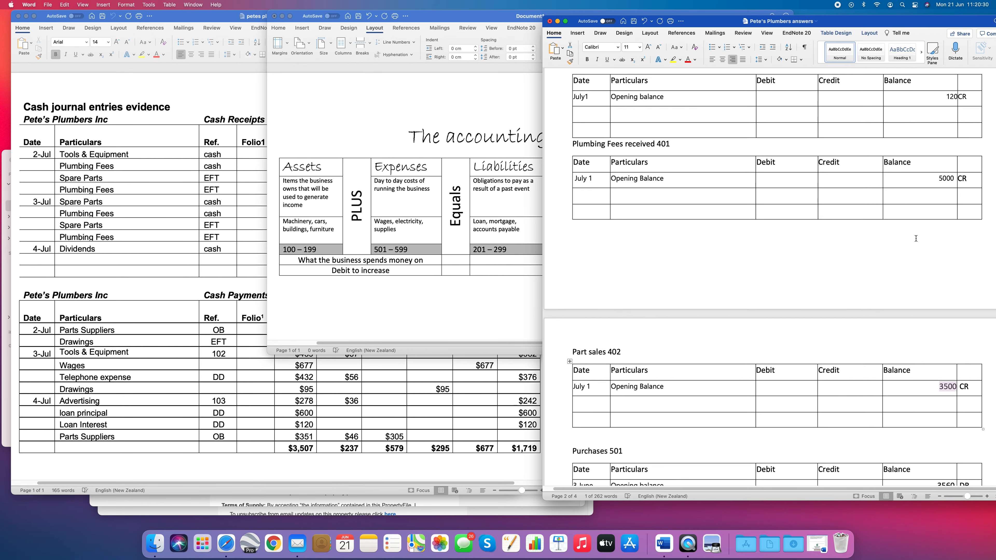
scroll(916, 238, up, 1)
scroll(916, 238, down, 15)
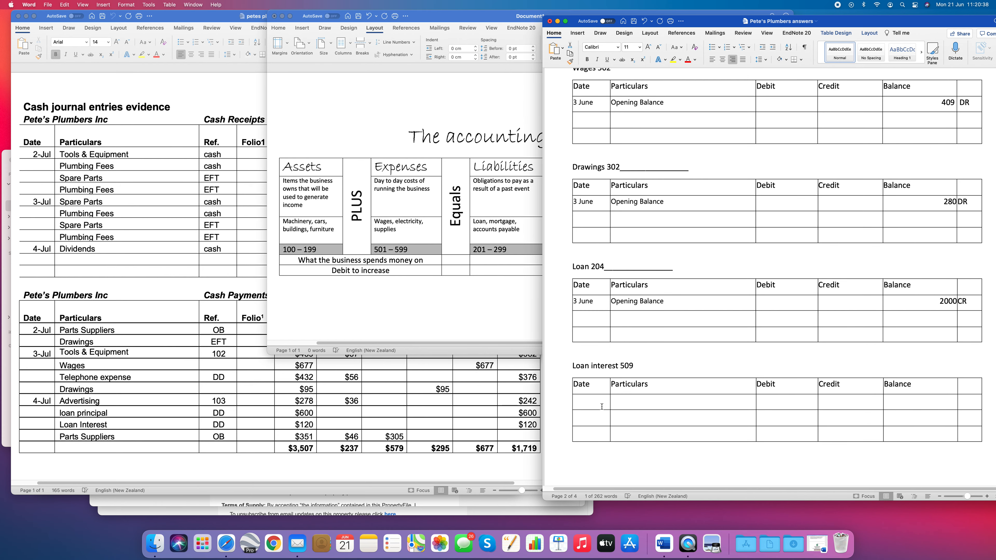
scroll(766, 282, down, 3)
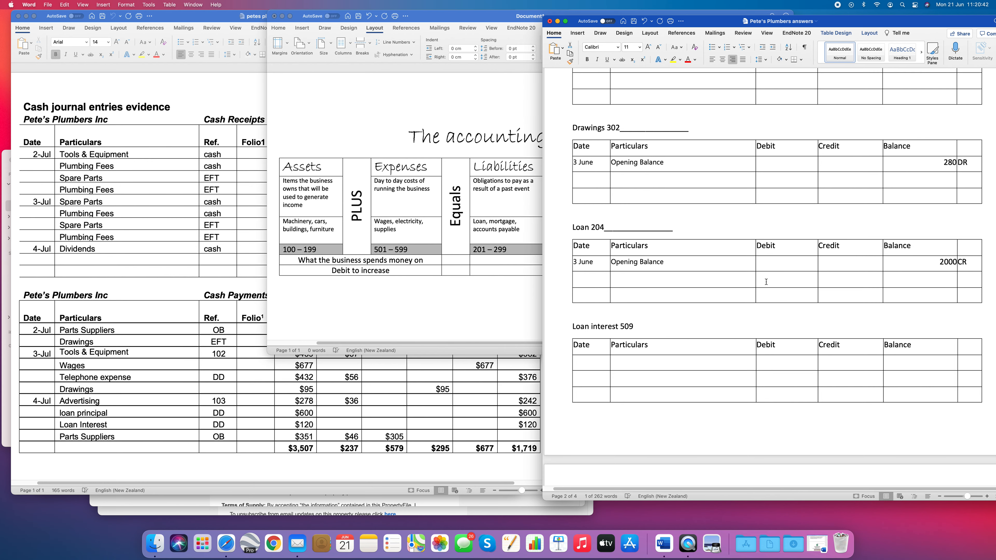
scroll(766, 282, up, 12)
scroll(768, 282, up, 15)
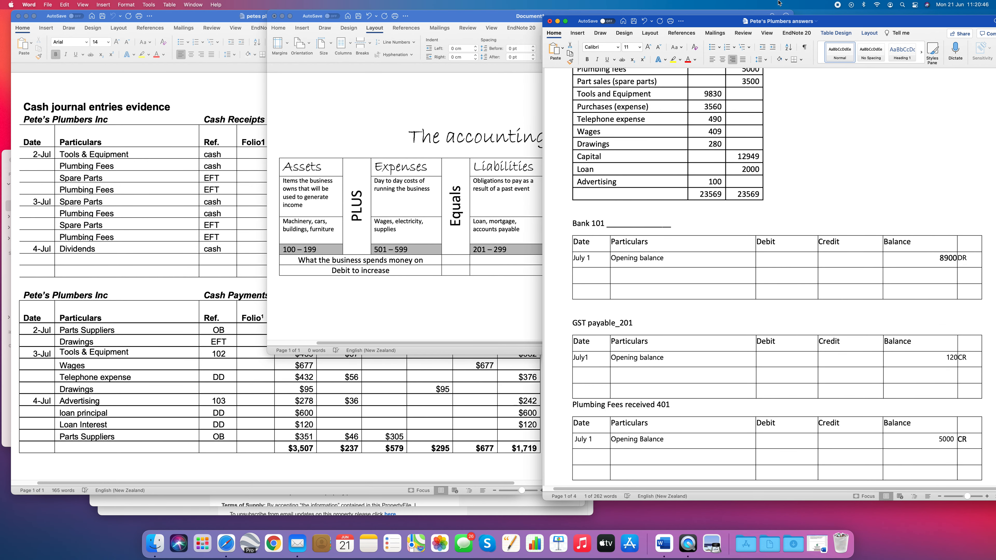